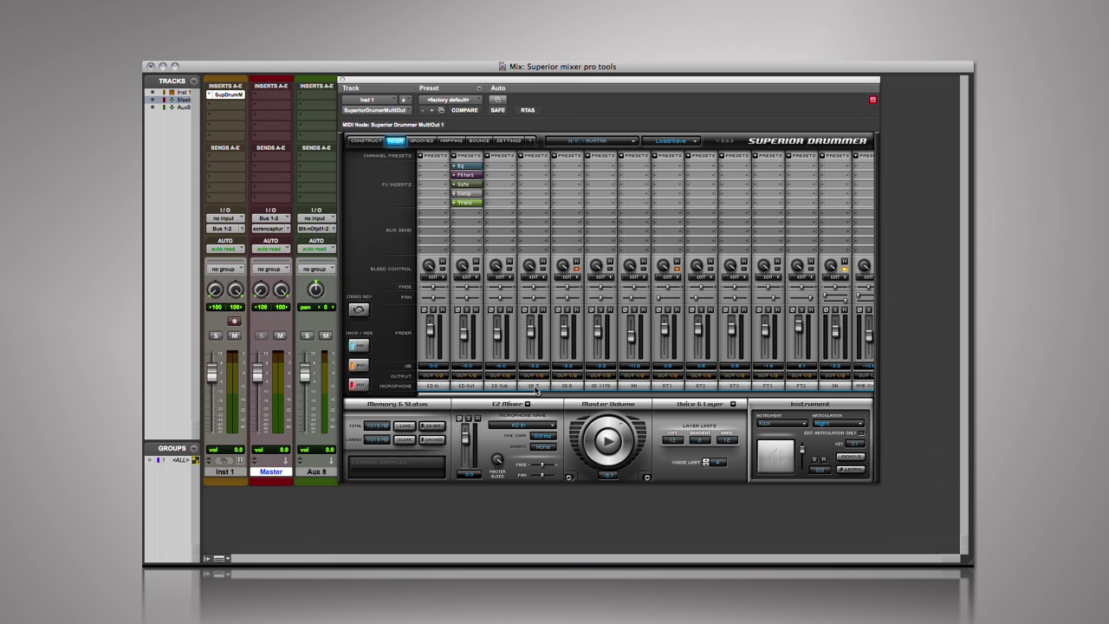
- Look through the mixer's microphone, bus and output channels and try hiding and restoring the microphone channels
{"action": "left_click_drag", "start_coordinate": [527, 390], "coordinate": [688, 389]}
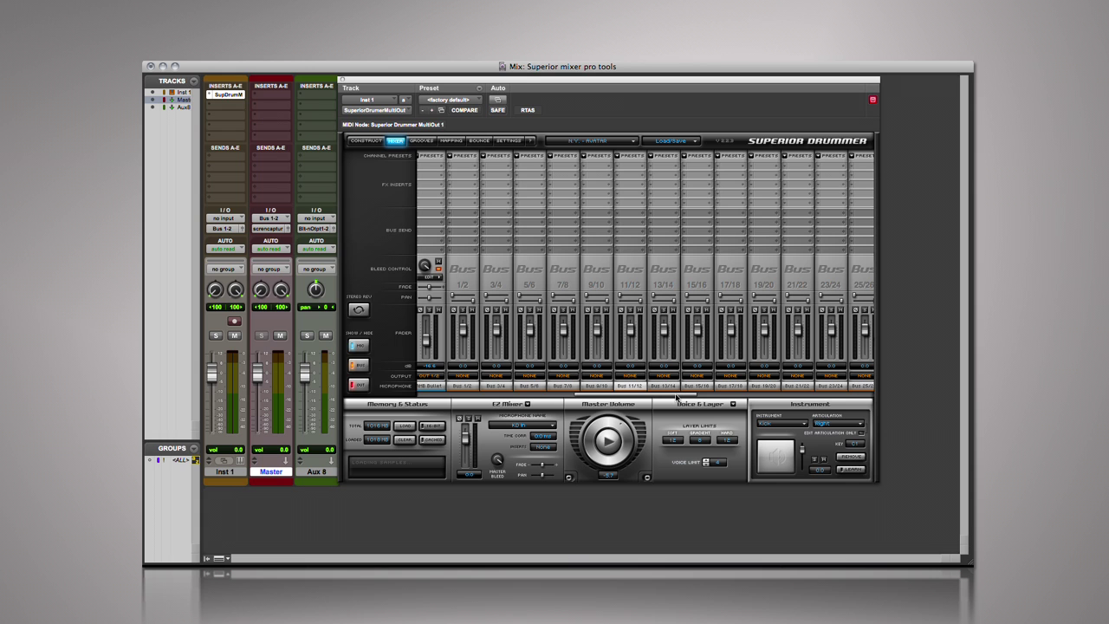
{"action": "left_click_drag", "start_coordinate": [678, 391], "coordinate": [847, 404]}
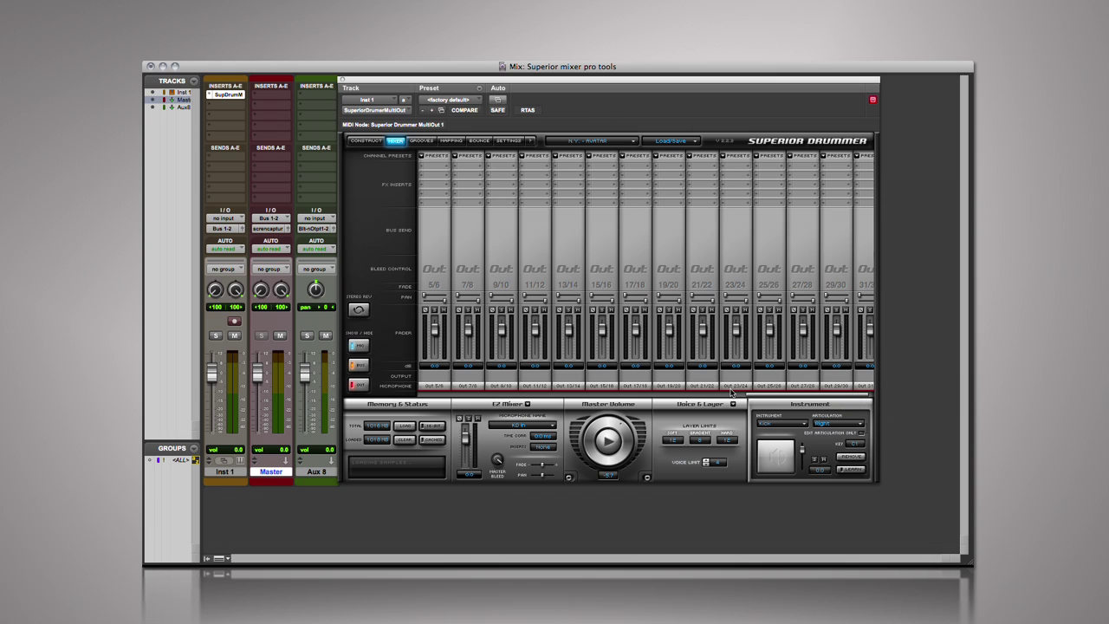
{"action": "left_click_drag", "start_coordinate": [806, 393], "coordinate": [455, 396]}
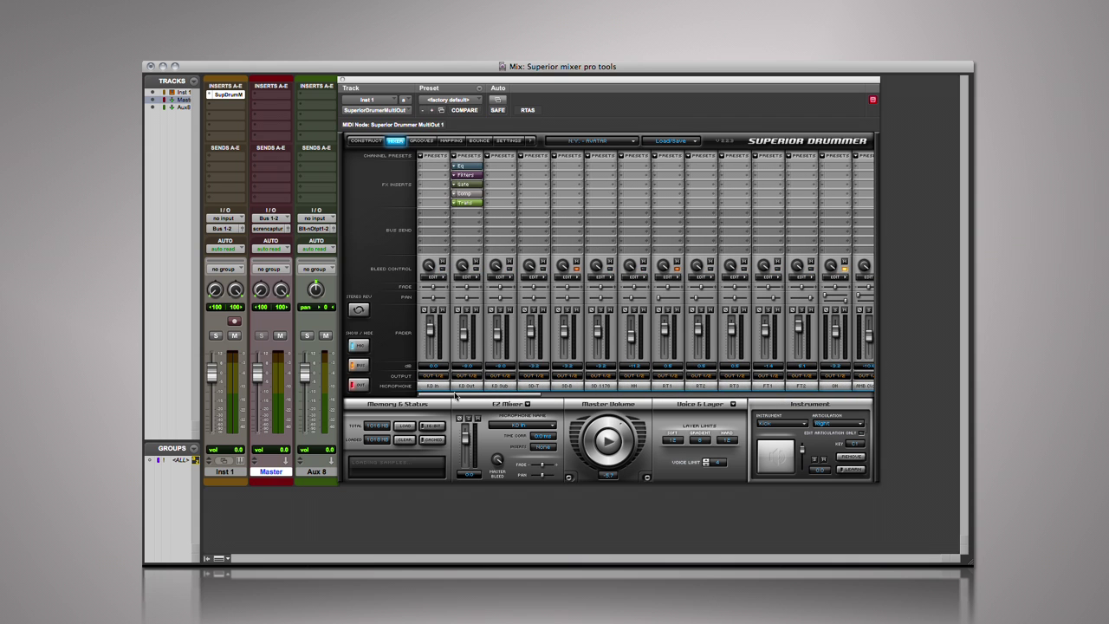
{"action": "left_click", "coordinate": [358, 347]}
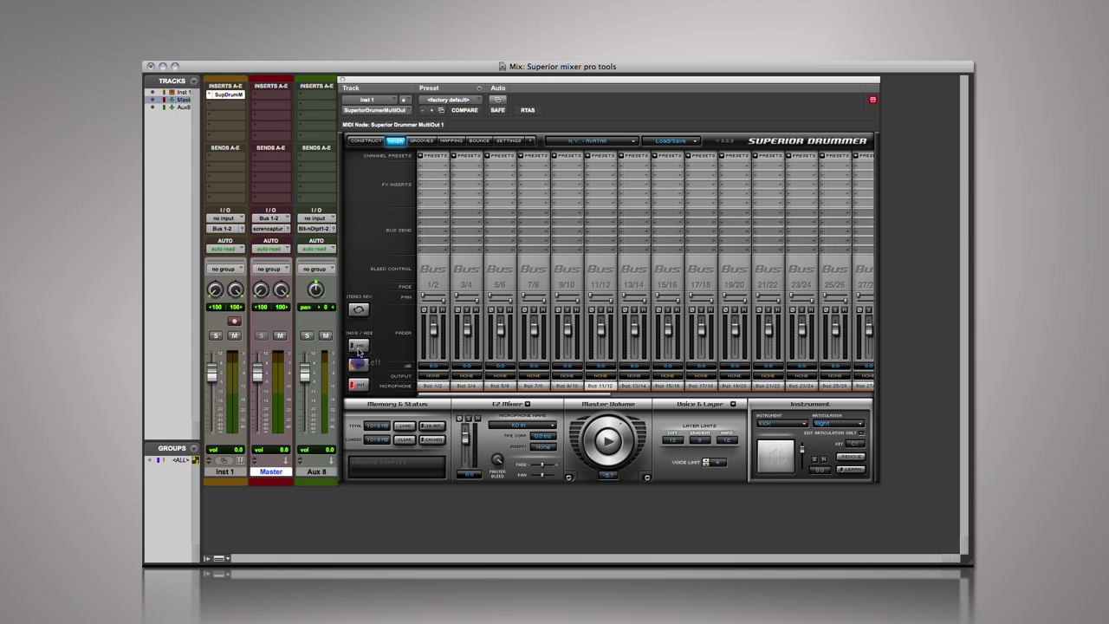
{"action": "left_click", "coordinate": [357, 347]}
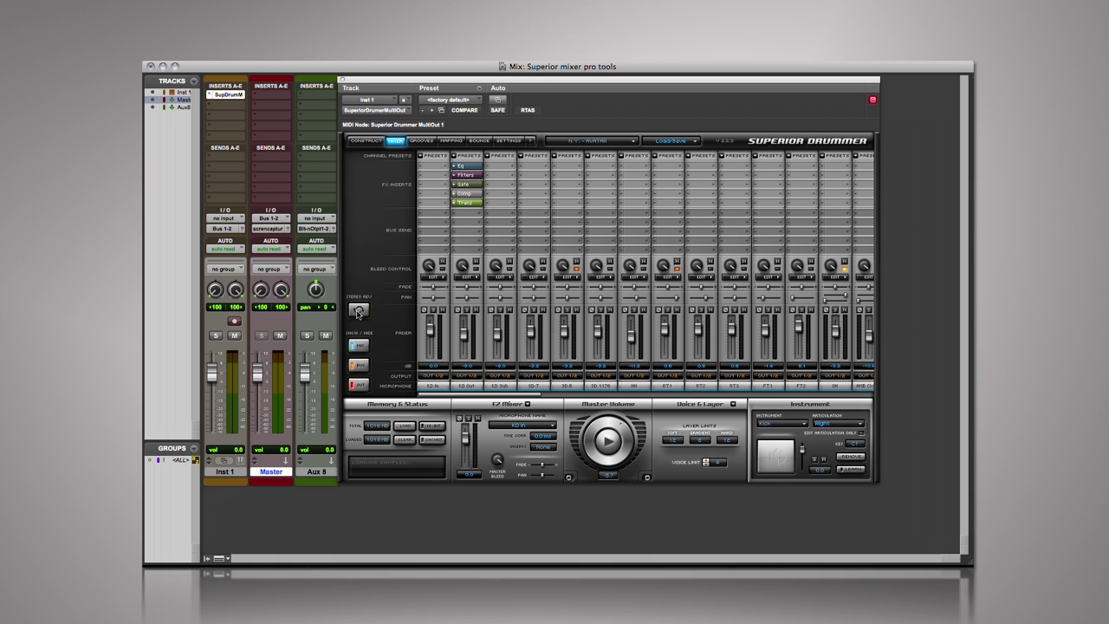
{"action": "left_click", "coordinate": [357, 311]}
- Load one of the Kick channel presets on the KD In channel
{"action": "left_click", "coordinate": [434, 155]}
{"action": "mouse_move", "coordinate": [438, 182]}
{"action": "mouse_move", "coordinate": [447, 200]}
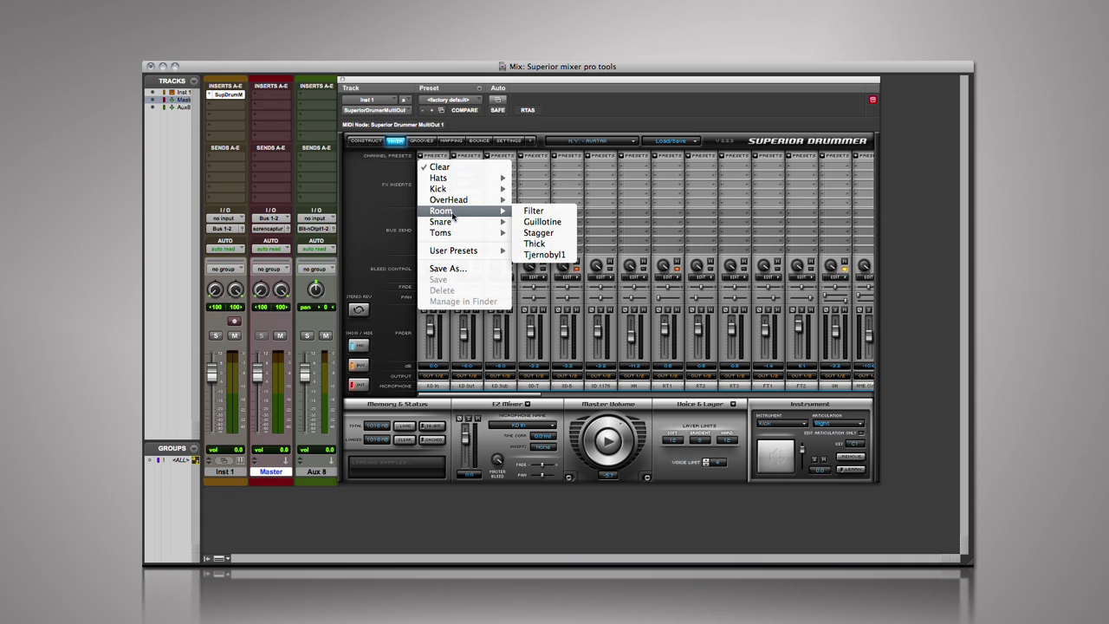
{"action": "mouse_move", "coordinate": [456, 223]}
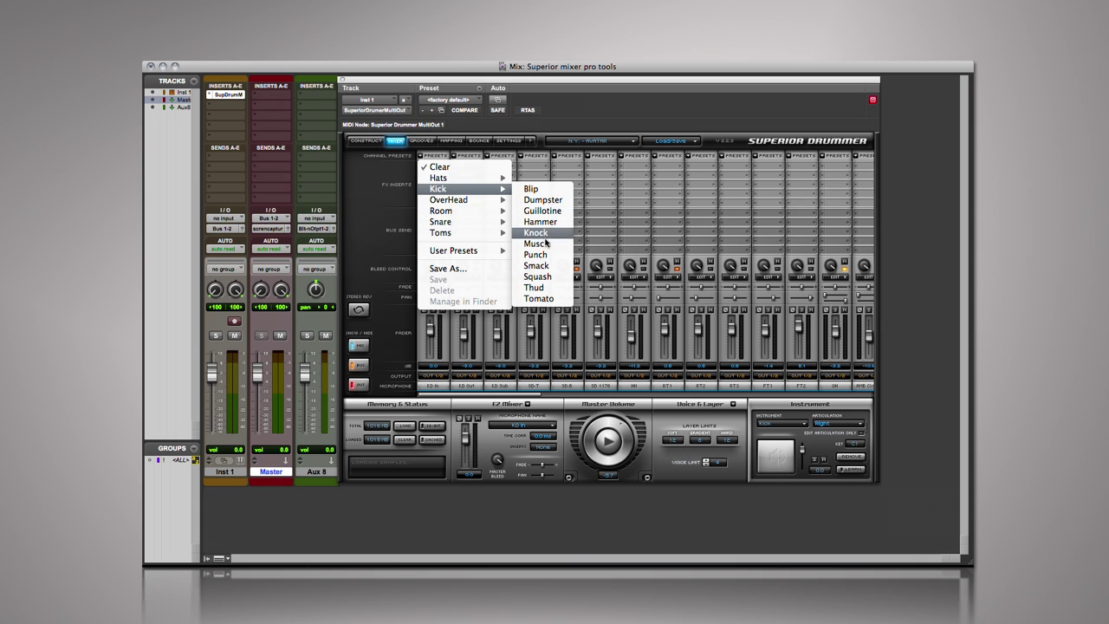
{"action": "left_click", "coordinate": [547, 244]}
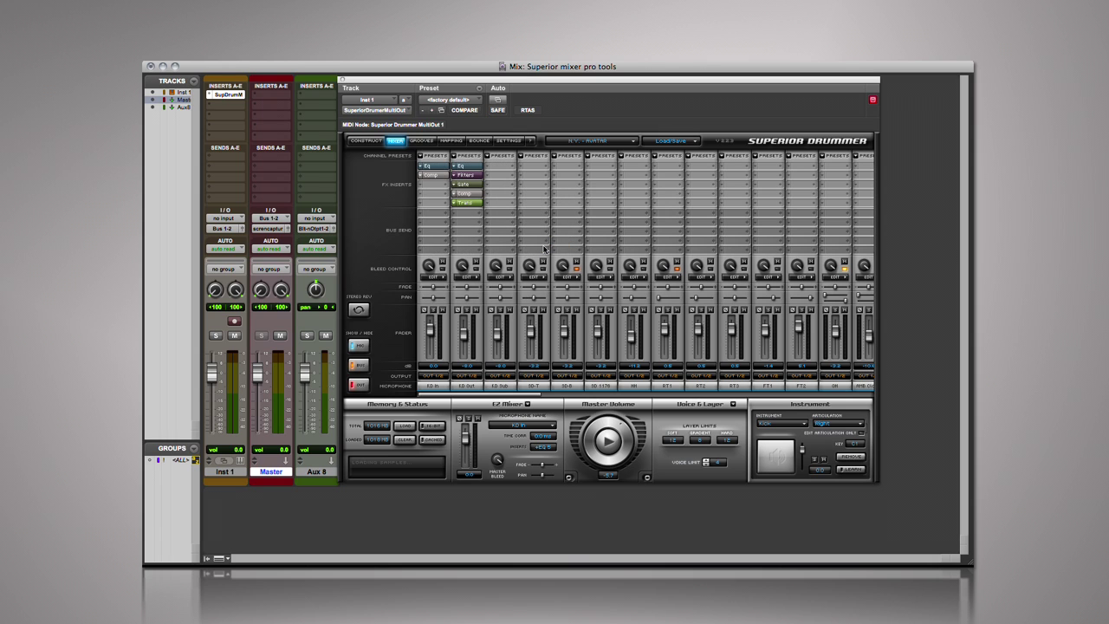
- Clear the preset from the KD In channel and leave its effect insert slot set to None
{"action": "left_click", "coordinate": [429, 156]}
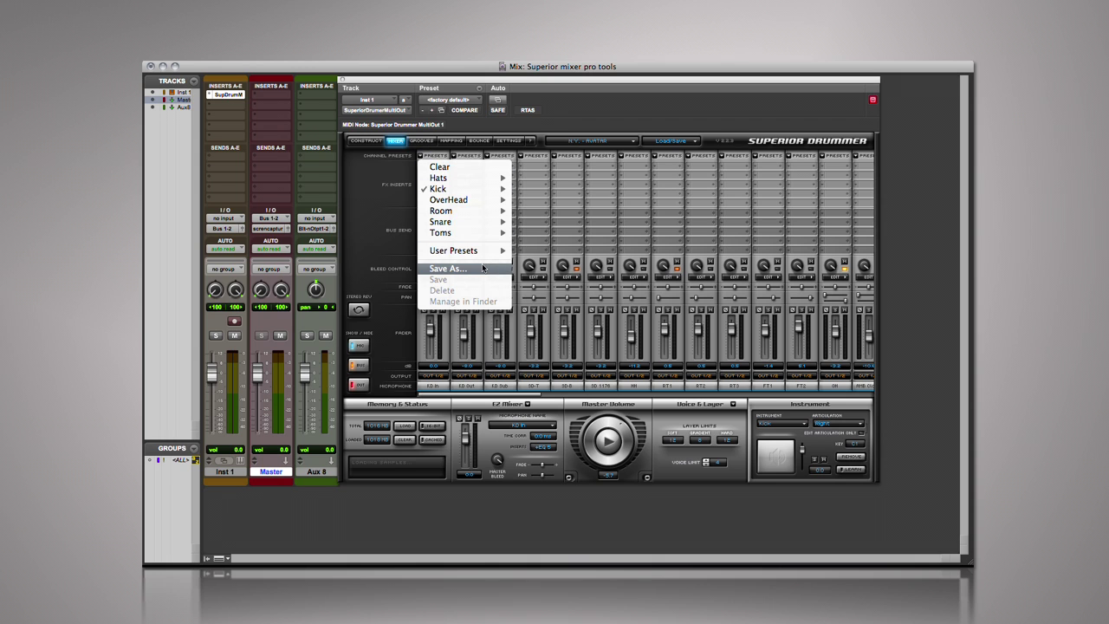
{"action": "left_click", "coordinate": [440, 166]}
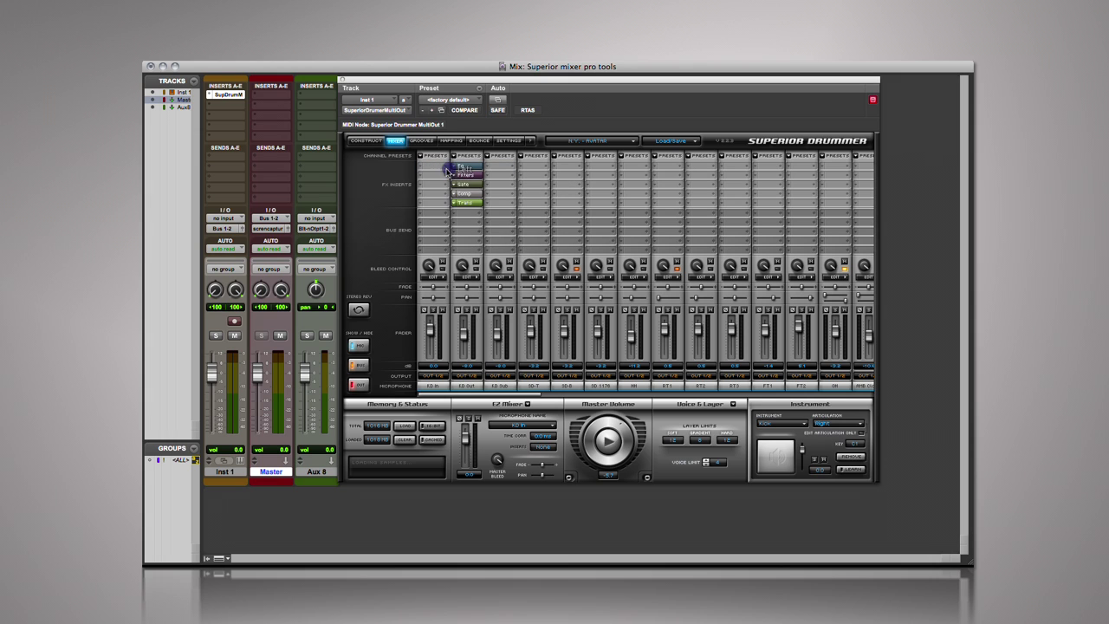
{"action": "left_click", "coordinate": [442, 178]}
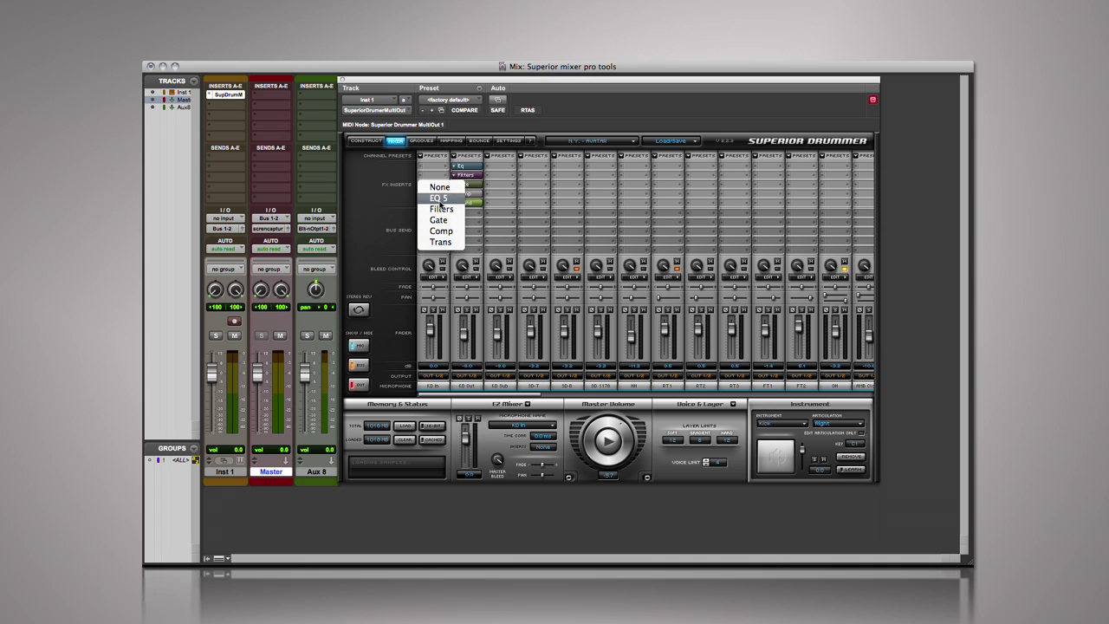
{"action": "left_click", "coordinate": [436, 189]}
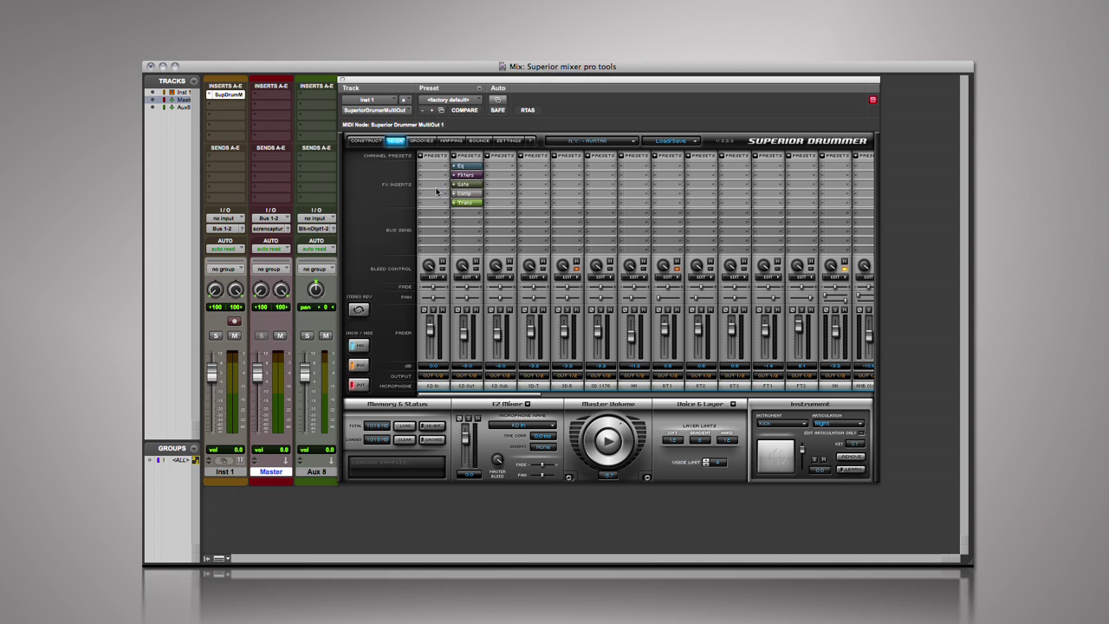
- Examine the EQ, filters, gate, compressor and transient effects inserted on the KD Out channel
{"action": "left_click", "coordinate": [465, 166]}
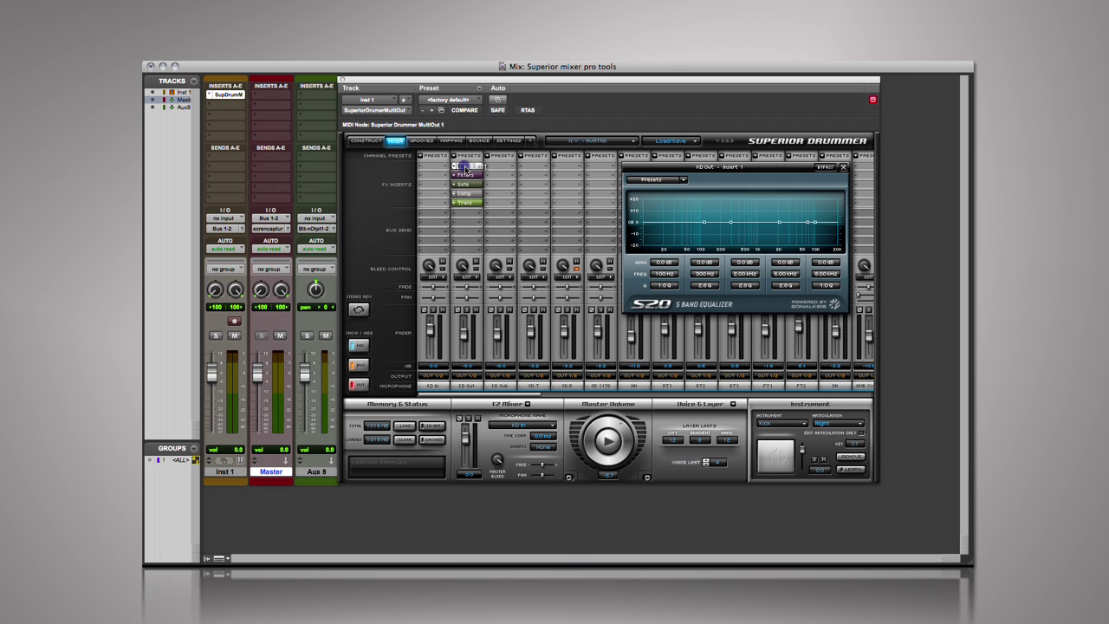
{"action": "left_click", "coordinate": [467, 175]}
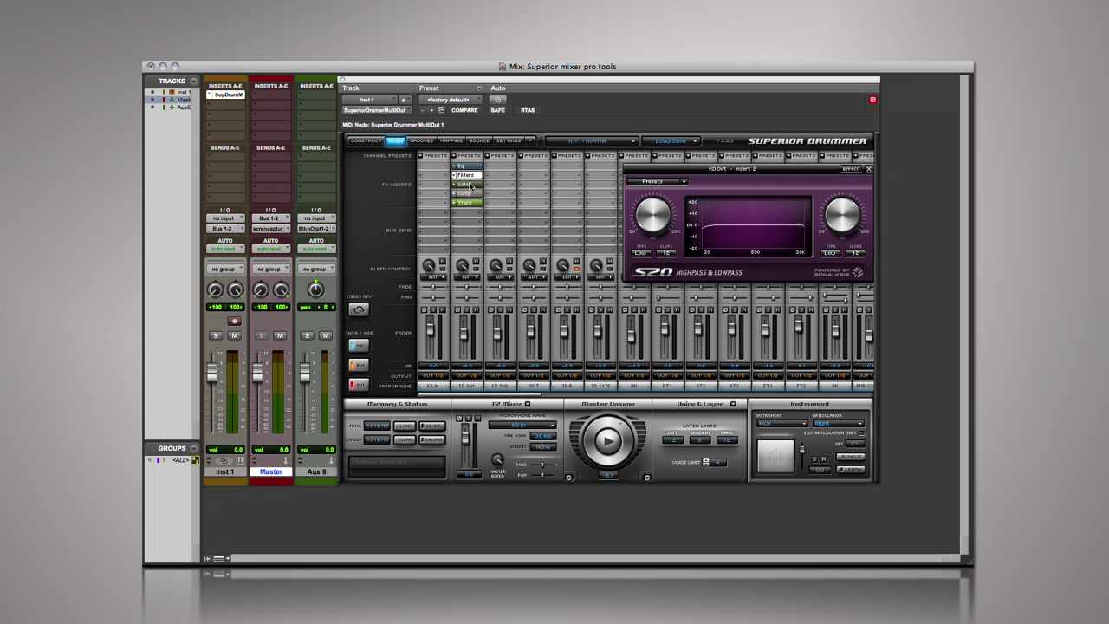
{"action": "left_click", "coordinate": [468, 184]}
{"action": "left_click", "coordinate": [468, 193]}
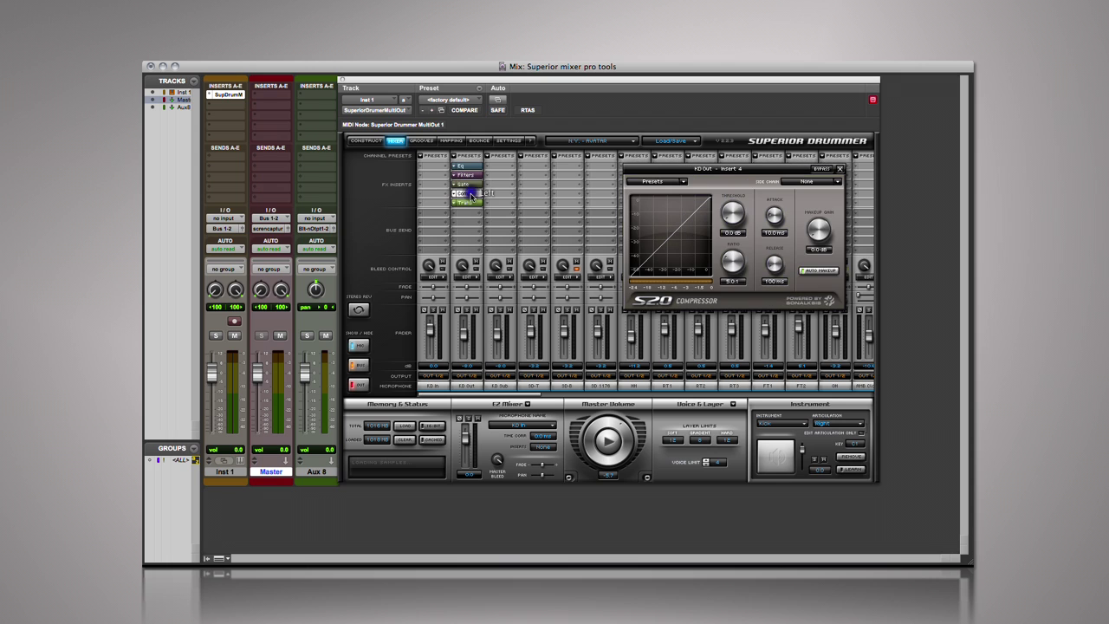
{"action": "left_click", "coordinate": [468, 203]}
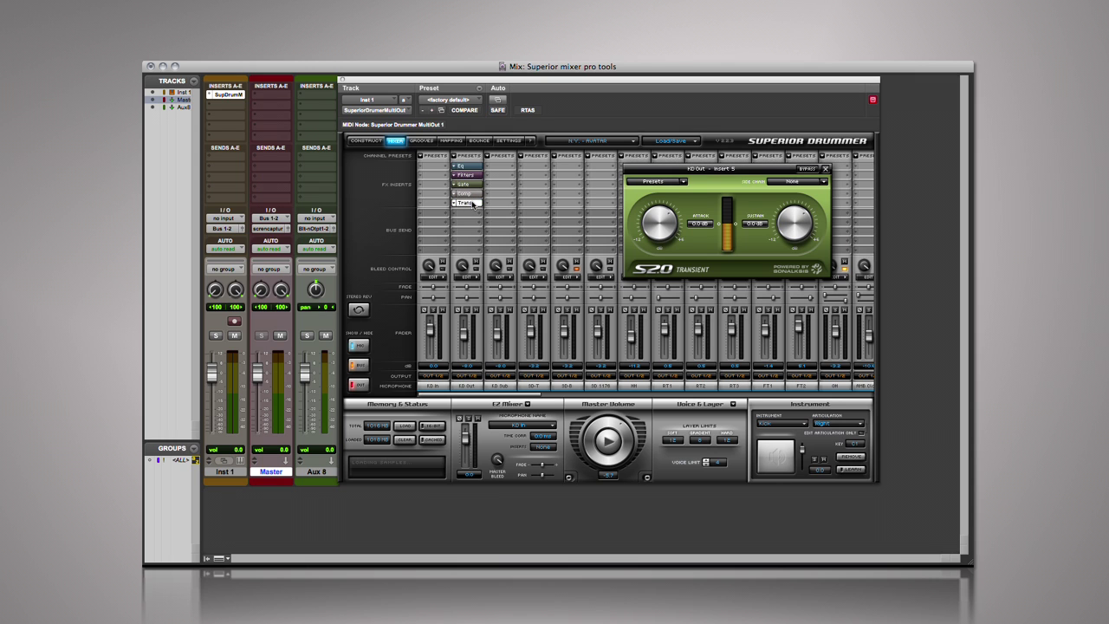
{"action": "left_click", "coordinate": [471, 203]}
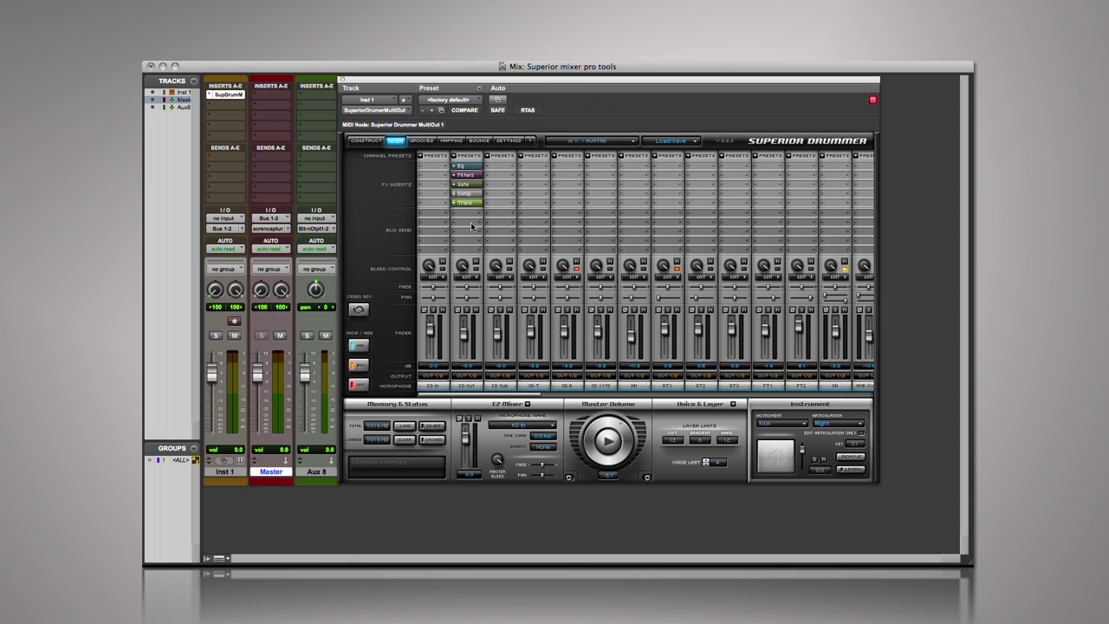
- Add a Bus 1/2 send to the KD Out channel and lower its direct and bleed levels to about -13 dB
{"action": "left_click", "coordinate": [464, 213]}
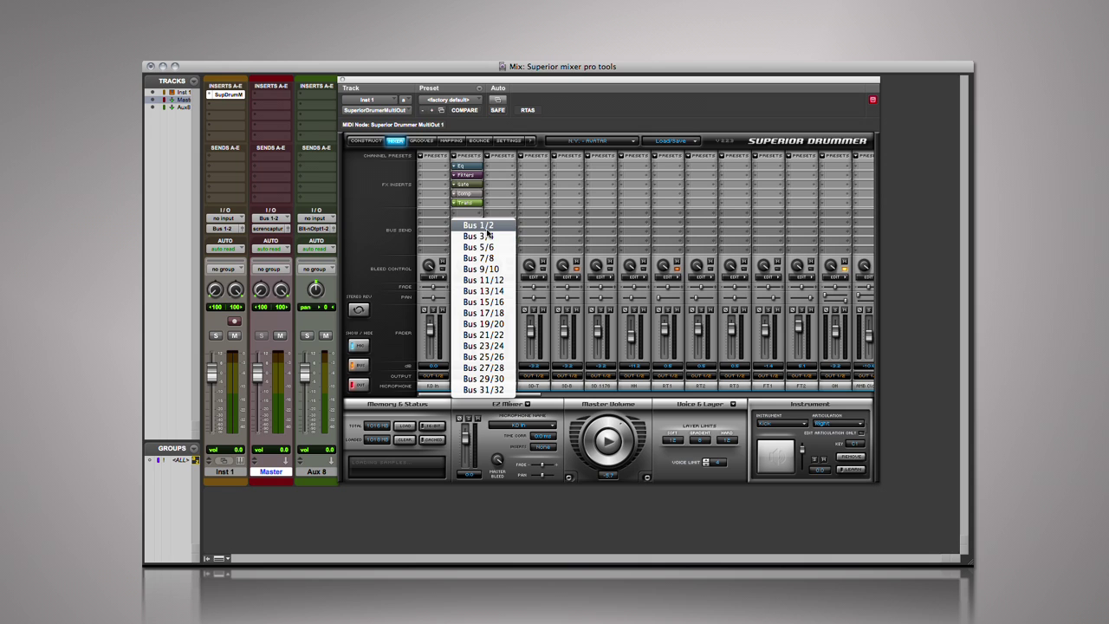
{"action": "left_click", "coordinate": [487, 227]}
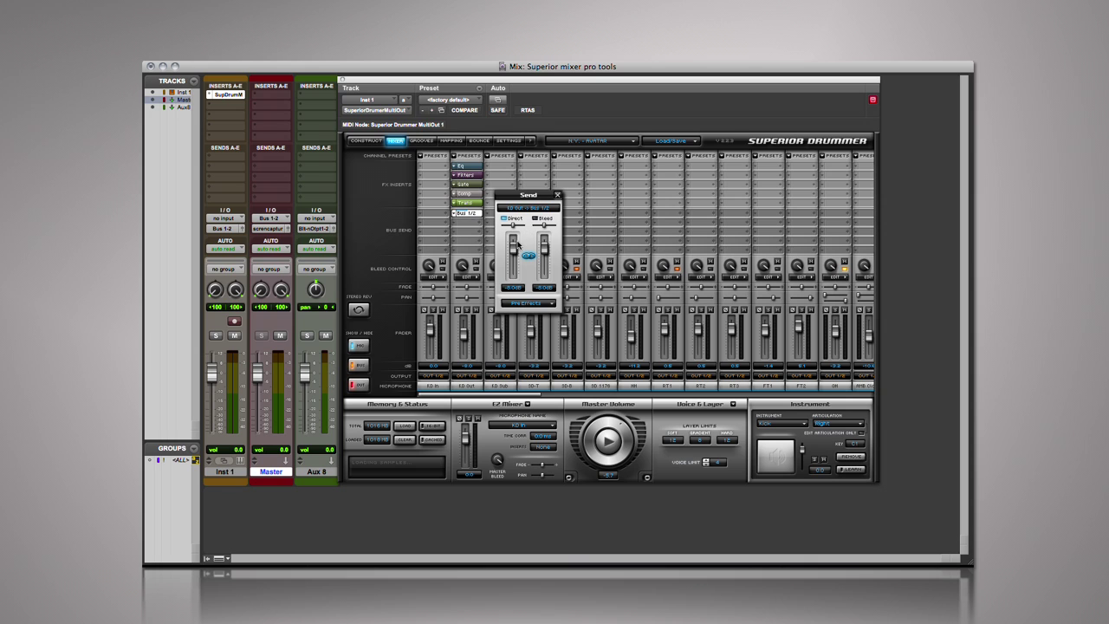
{"action": "mouse_move", "coordinate": [518, 245]}
{"action": "left_mouse_down"}
{"action": "mouse_move", "coordinate": [513, 269]}
{"action": "mouse_move", "coordinate": [513, 251]}
{"action": "left_mouse_up"}
{"action": "left_click", "coordinate": [531, 255]}
{"action": "mouse_move", "coordinate": [513, 245]}
{"action": "left_mouse_down"}
{"action": "mouse_move", "coordinate": [513, 267]}
{"action": "mouse_move", "coordinate": [513, 246]}
{"action": "left_mouse_up"}
{"action": "left_click", "coordinate": [528, 257]}
- Examine the pre and post position options of the Bus 1/2 send and close its settings
{"action": "left_click", "coordinate": [550, 302]}
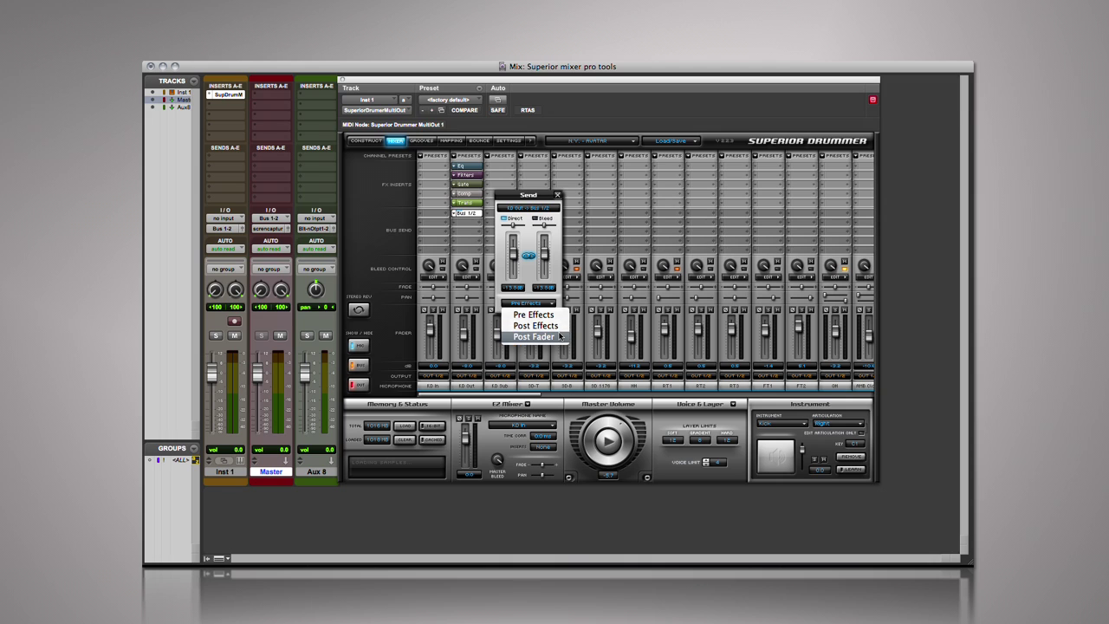
{"action": "left_click", "coordinate": [547, 281]}
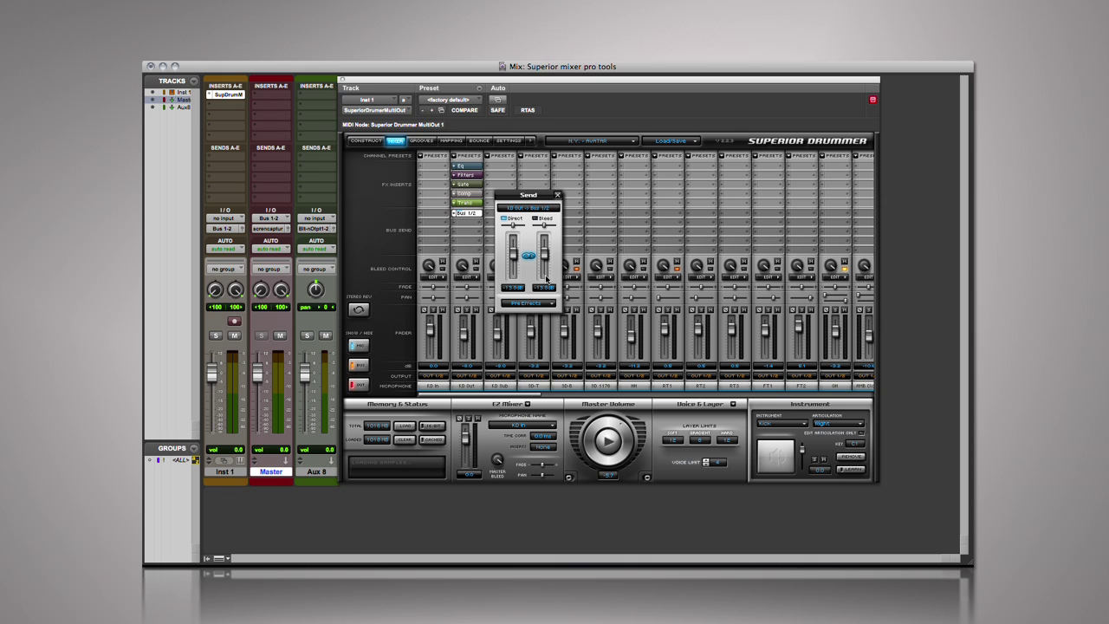
{"action": "left_click", "coordinate": [557, 195]}
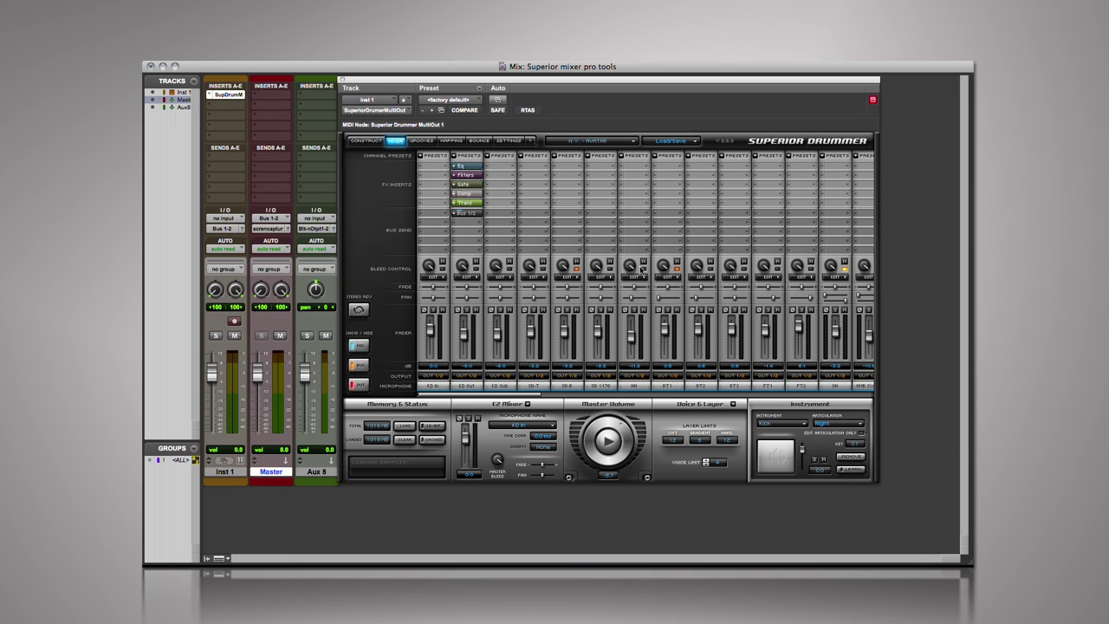
- Enable Hats and Rack Tom 2 bleed on the RT1 channel, lower the Hats bleed, and adjust the channel's overall bleed and fade
{"action": "left_click", "coordinate": [678, 278]}
{"action": "left_click", "coordinate": [694, 224]}
{"action": "left_click_drag", "start_coordinate": [730, 224], "coordinate": [712, 225]}
{"action": "left_click", "coordinate": [696, 258]}
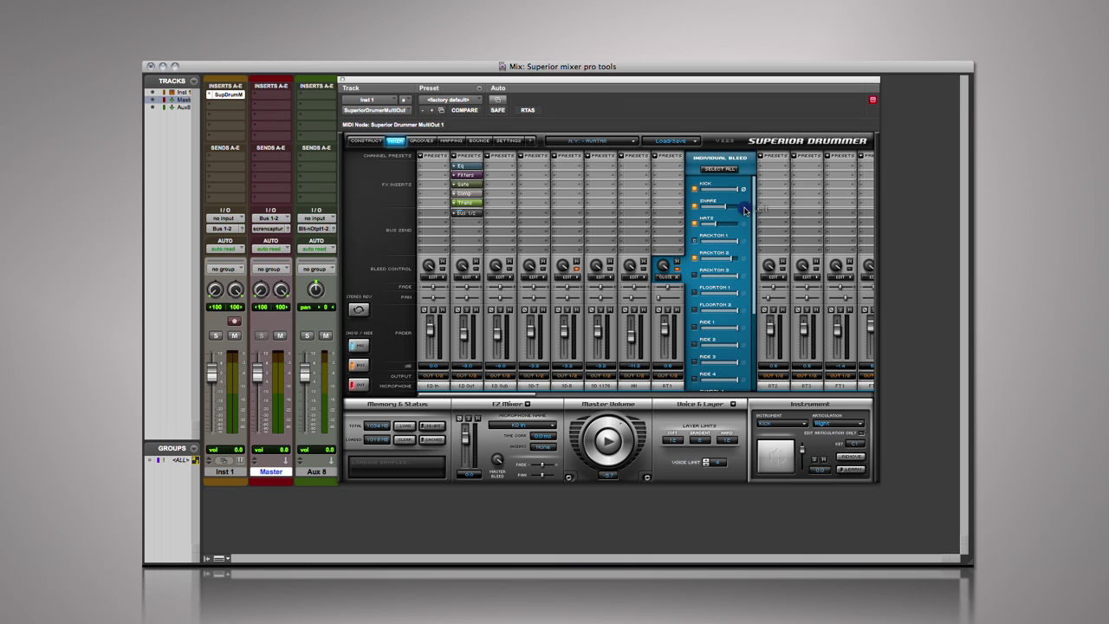
{"action": "left_click", "coordinate": [666, 278]}
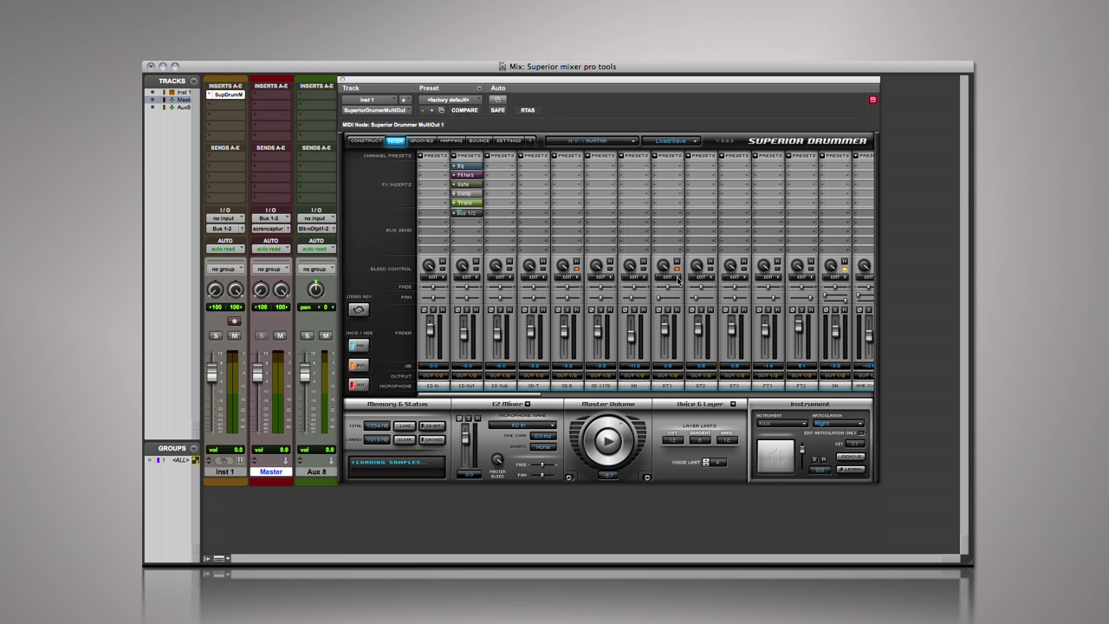
{"action": "left_click_drag", "start_coordinate": [664, 265], "coordinate": [672, 211]}
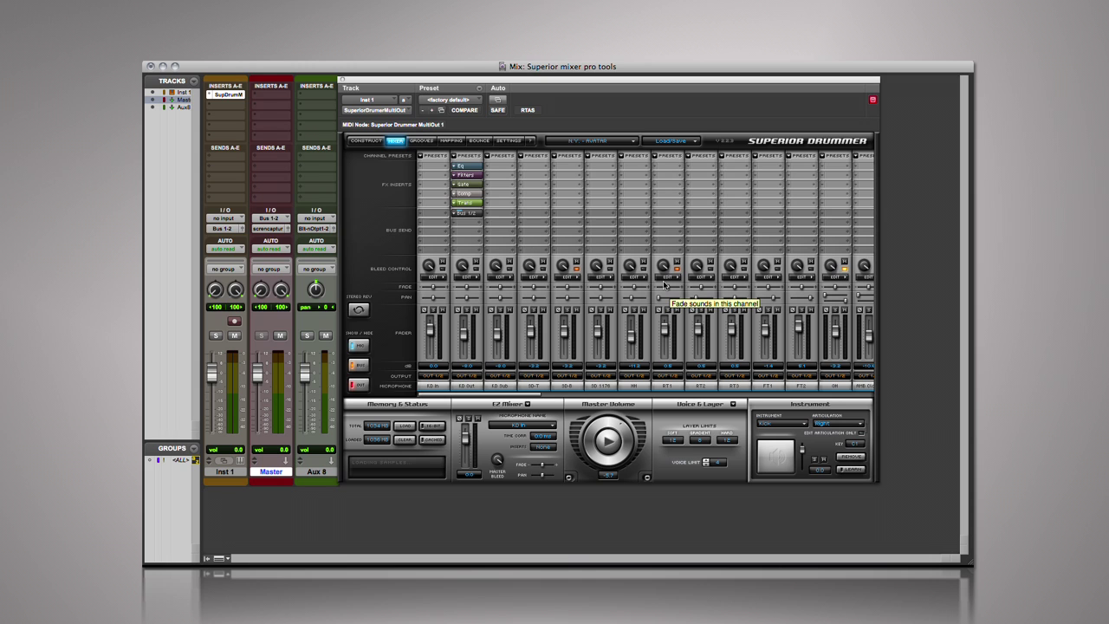
{"action": "left_click_drag", "start_coordinate": [665, 284], "coordinate": [670, 289]}
- Solo the AMB Far channel, play the drums to audition its fade control, and take the channel out of solo
{"action": "left_click_drag", "start_coordinate": [520, 391], "coordinate": [602, 390]}
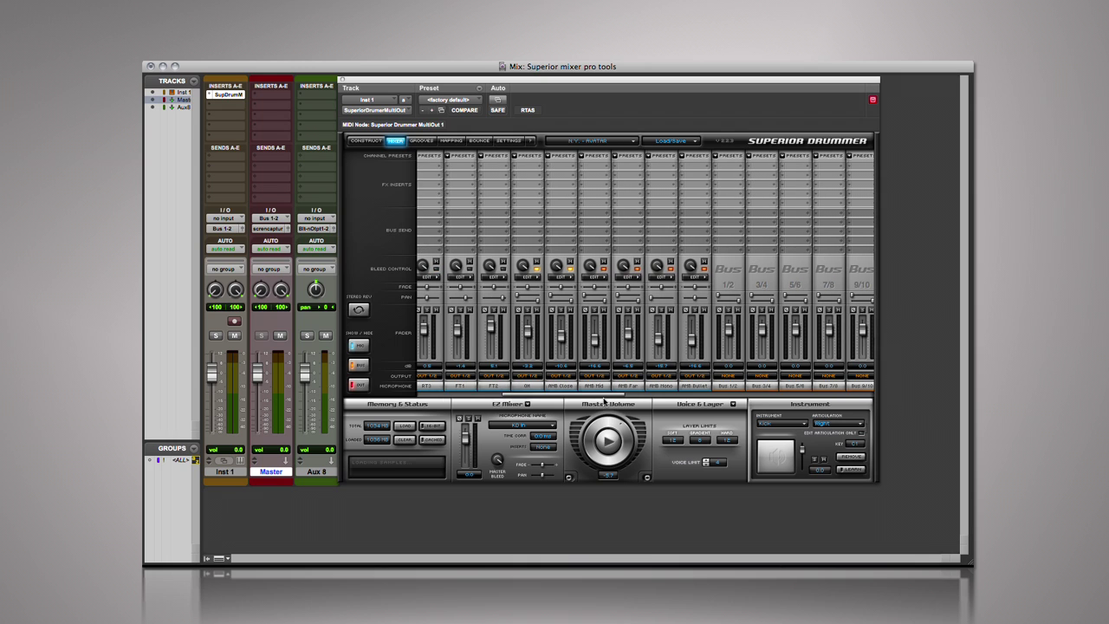
{"action": "left_click", "coordinate": [629, 309]}
{"action": "left_click", "coordinate": [609, 446]}
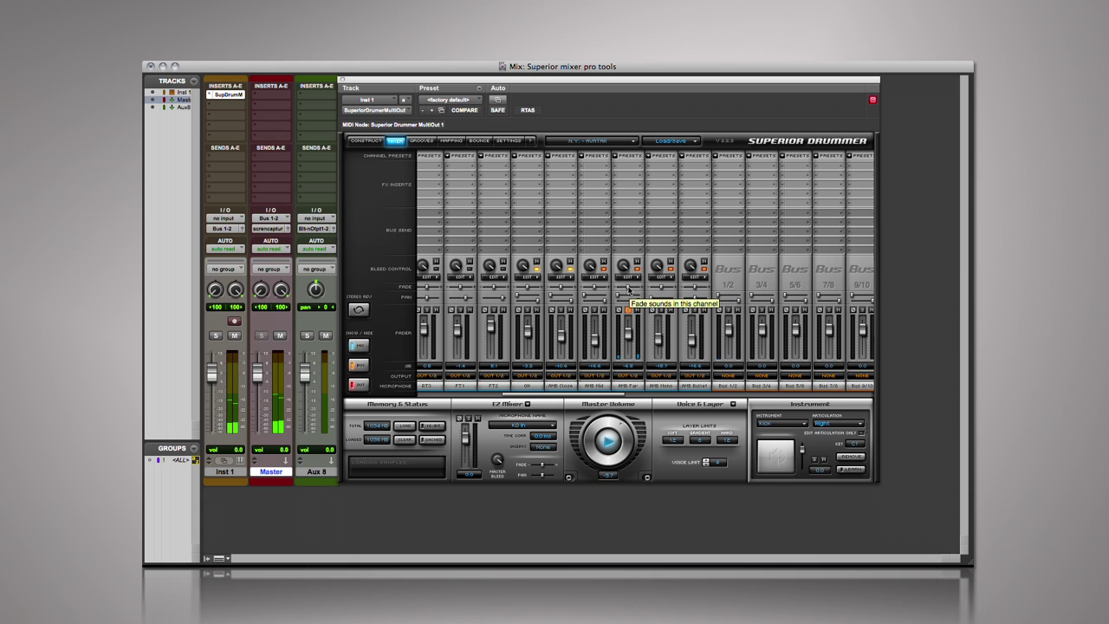
{"action": "mouse_move", "coordinate": [625, 290]}
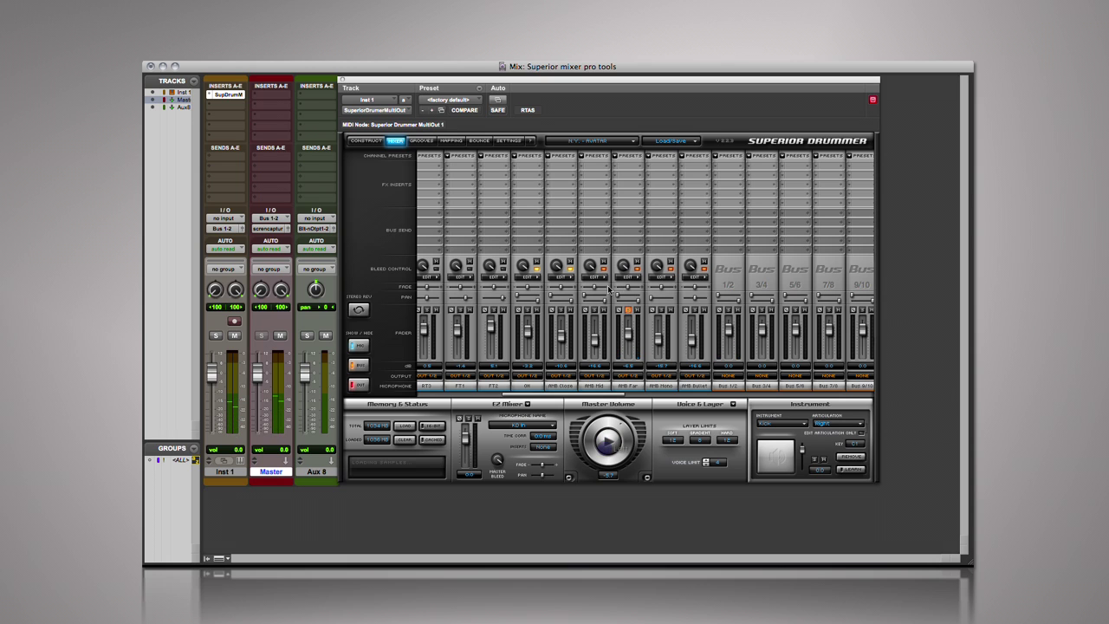
{"action": "left_click", "coordinate": [629, 311]}
- Examine the output routing options of the AMB Mono channel
{"action": "left_click", "coordinate": [668, 313]}
{"action": "left_click", "coordinate": [668, 375]}
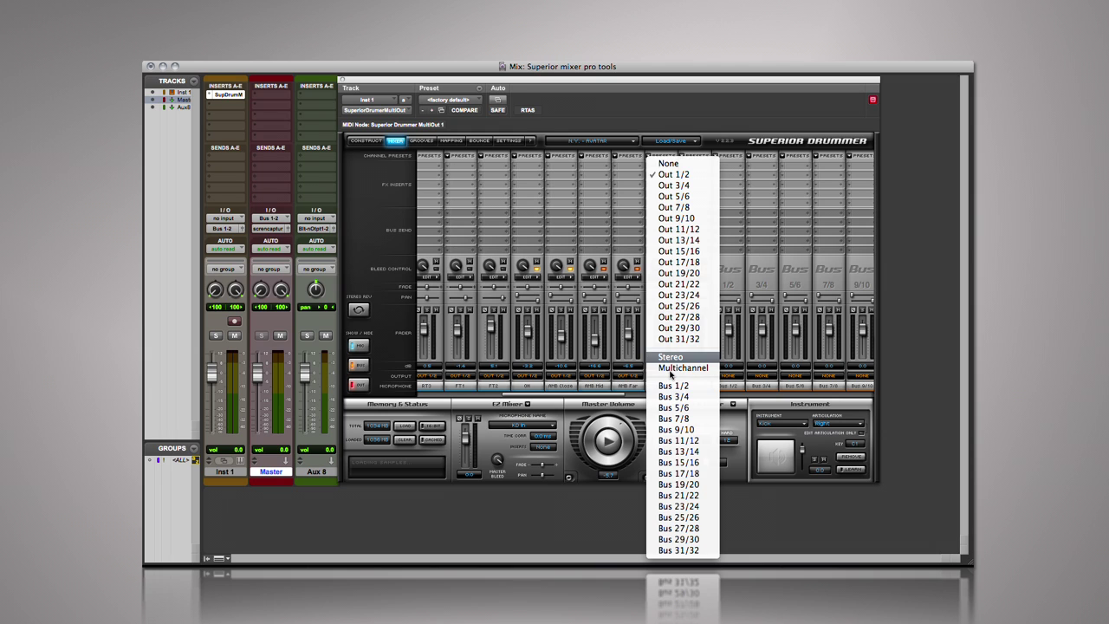
{"action": "left_click", "coordinate": [682, 378]}
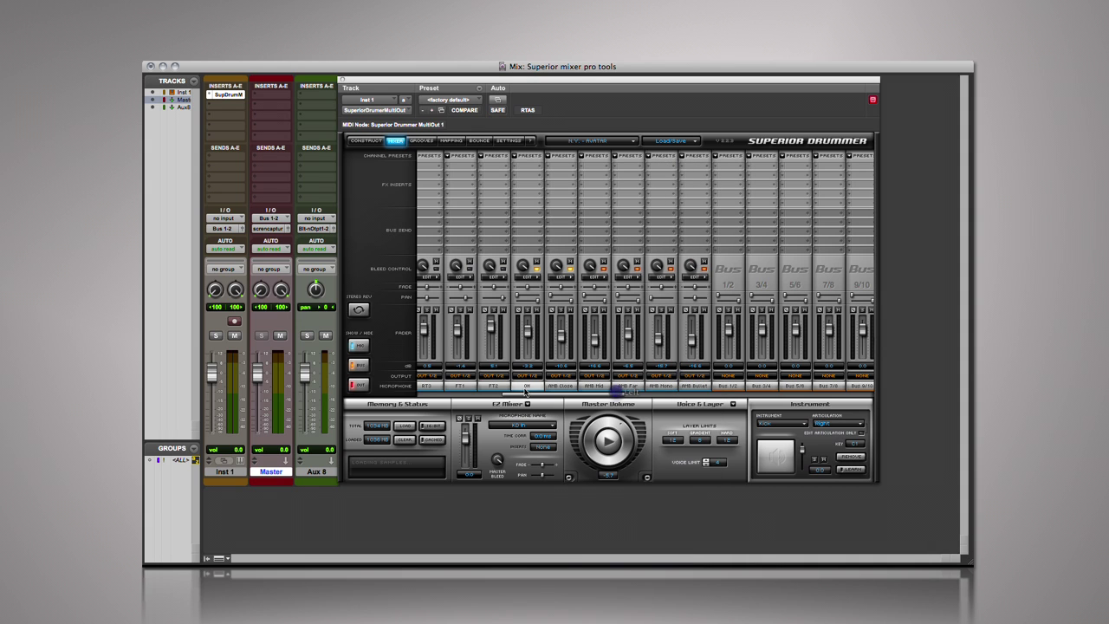
- Route the mixer channels to separate outputs with the Multichannel output option
{"action": "left_click_drag", "start_coordinate": [525, 391], "coordinate": [427, 388]}
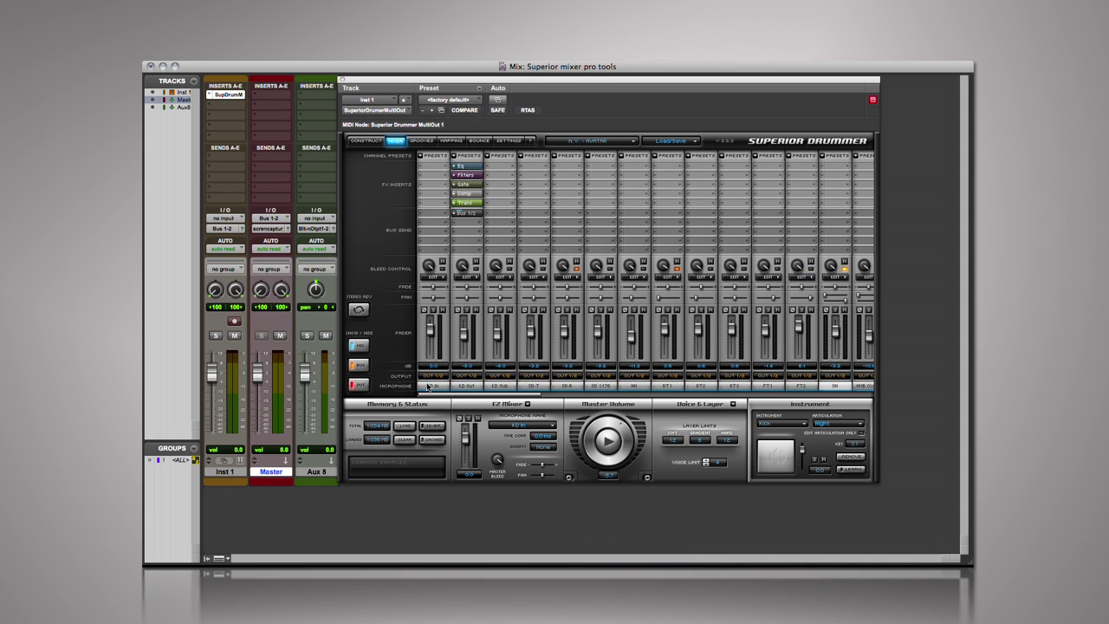
{"action": "left_click", "coordinate": [522, 376]}
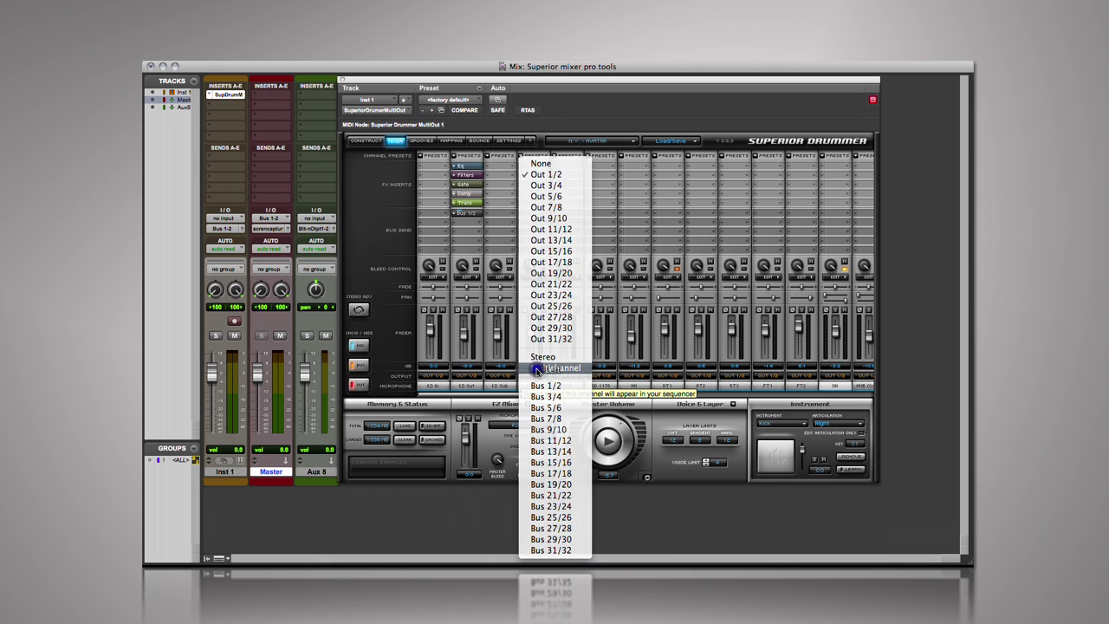
{"action": "left_click", "coordinate": [538, 369]}
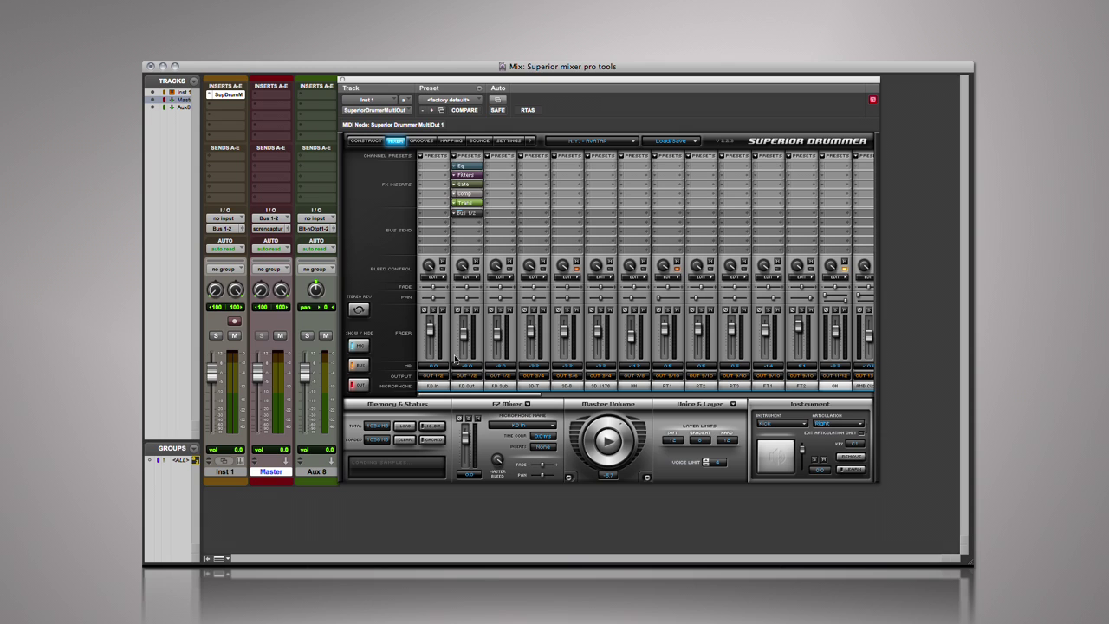
- Pan the SD-T channel left and the SD-B channel right, and route SD-T to Out 5/6
{"action": "left_click", "coordinate": [520, 297]}
{"action": "mouse_move", "coordinate": [561, 298]}
{"action": "left_mouse_down"}
{"action": "mouse_move", "coordinate": [583, 299]}
{"action": "mouse_move", "coordinate": [569, 300]}
{"action": "left_mouse_up"}
{"action": "left_click", "coordinate": [533, 374]}
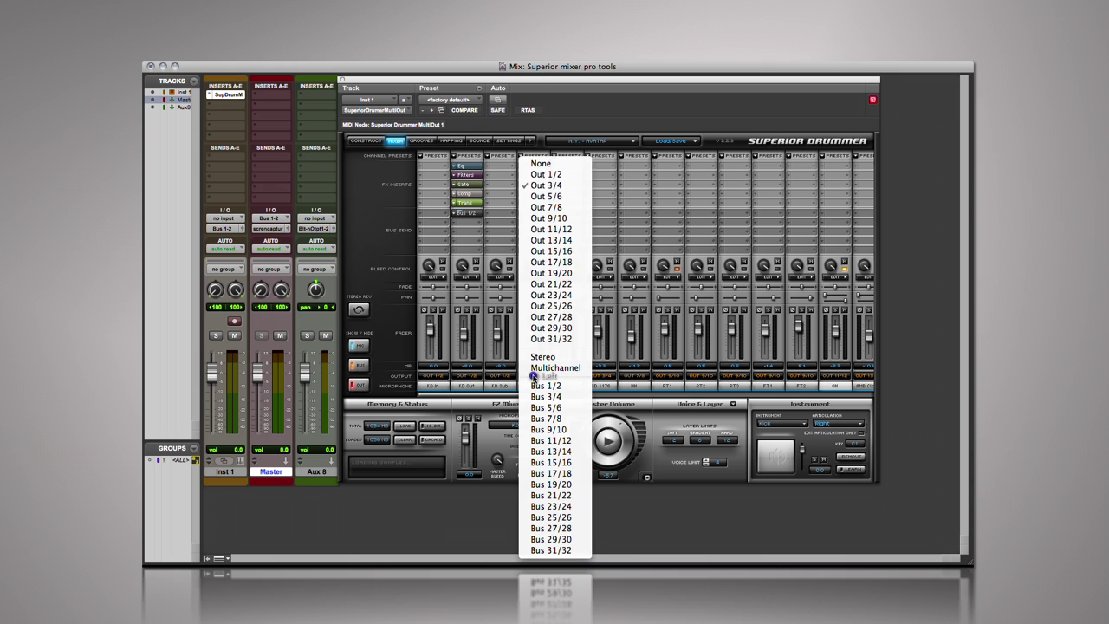
{"action": "left_click", "coordinate": [548, 197]}
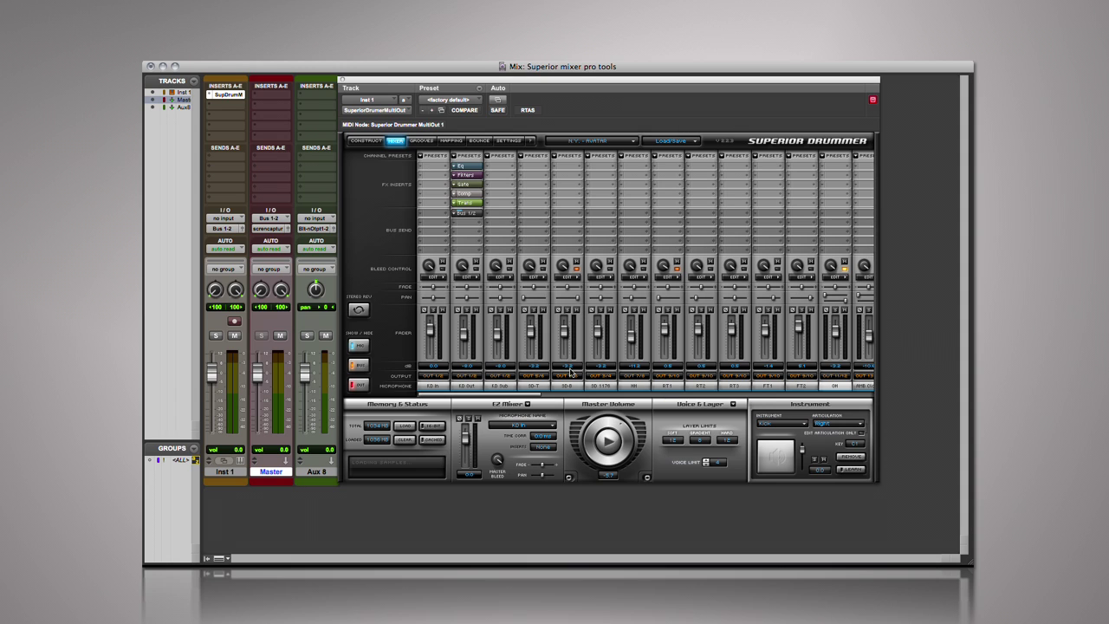
- Examine the plug-in input choices available for the Aux track without assigning one
{"action": "left_click", "coordinate": [320, 218]}
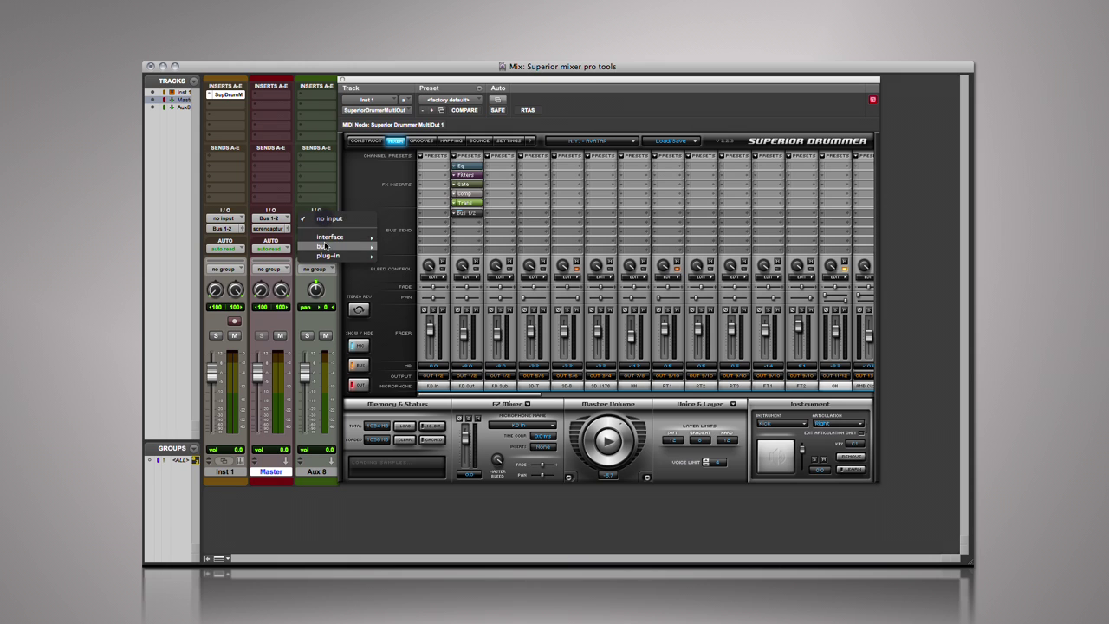
{"action": "mouse_move", "coordinate": [329, 256]}
{"action": "mouse_move", "coordinate": [520, 256]}
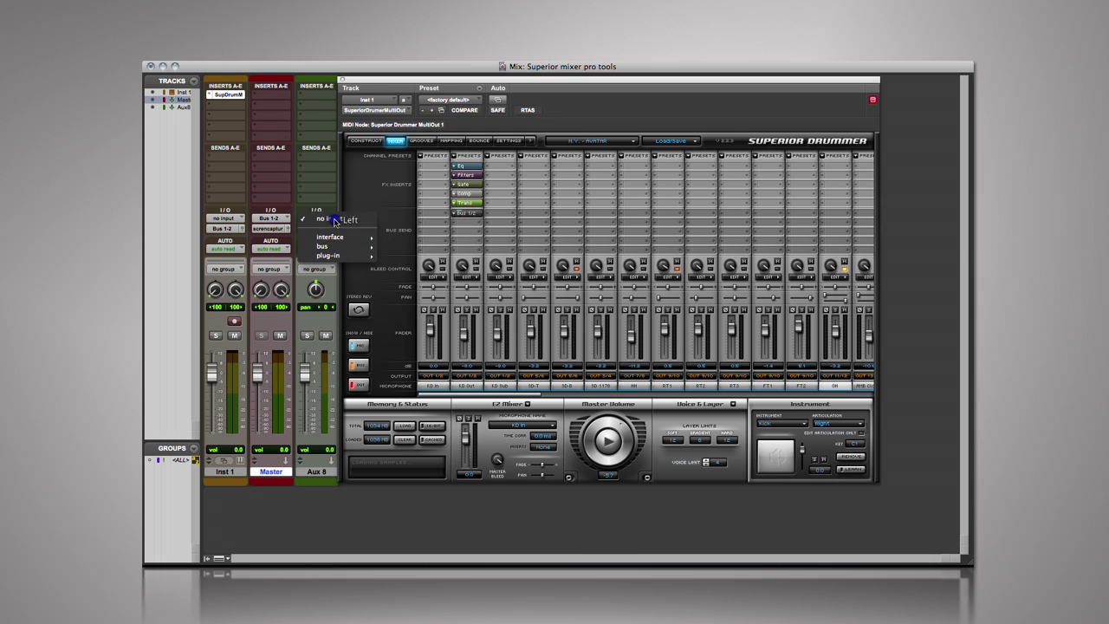
{"action": "left_click", "coordinate": [444, 278]}
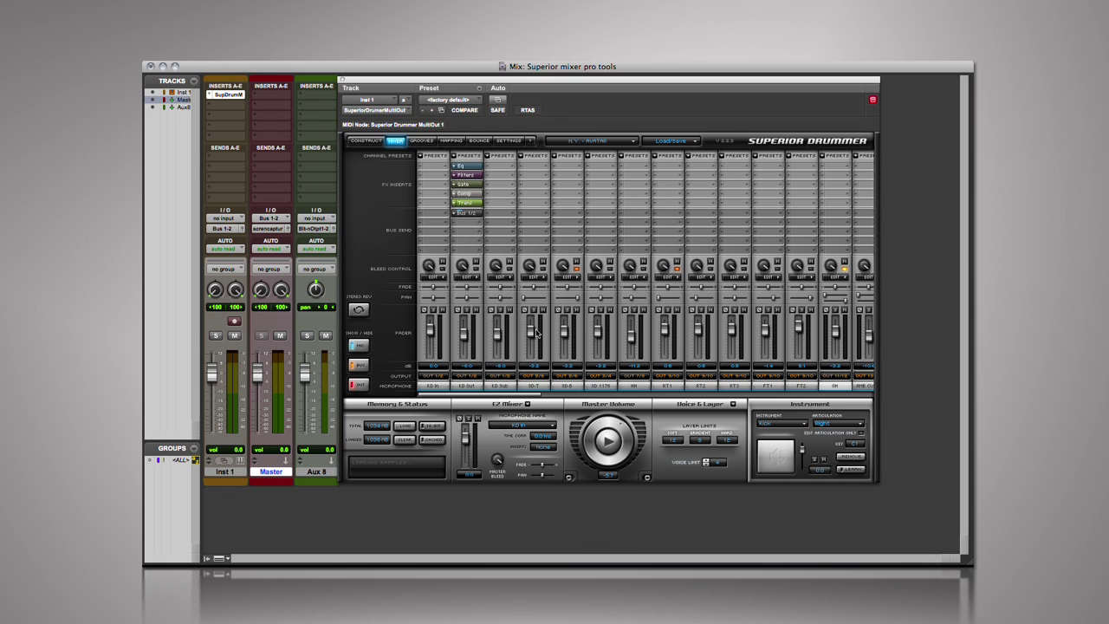
- Return the panning of the SD-T and SD-B channels to centre
{"action": "left_click_drag", "start_coordinate": [532, 297], "coordinate": [567, 301]}
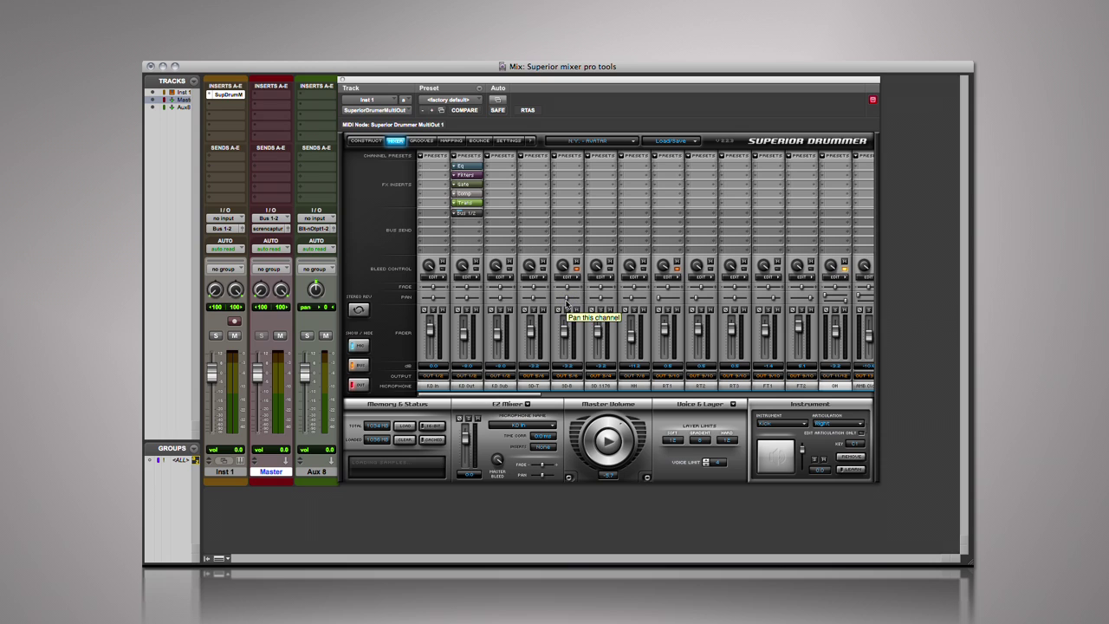